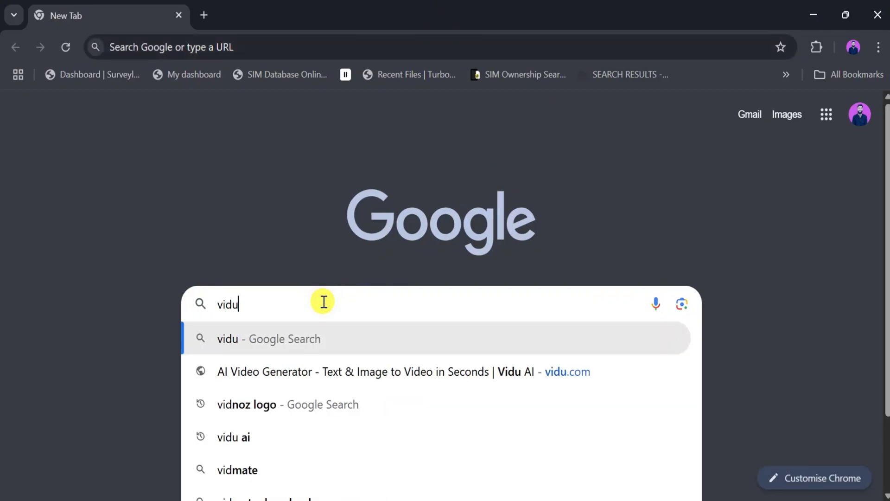
Search Google for vidu.com and go to the Vidu AI home page from the results
type("om")
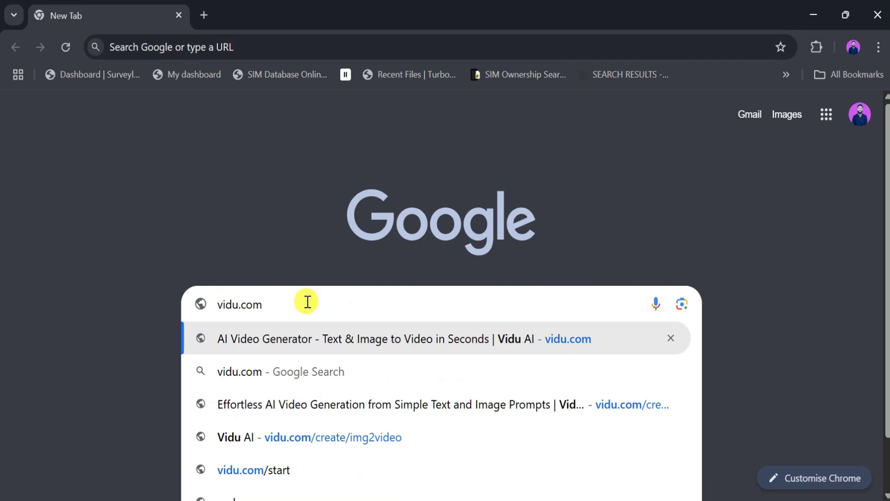
left_click(262, 366)
scroll(217, 153, "down", 5)
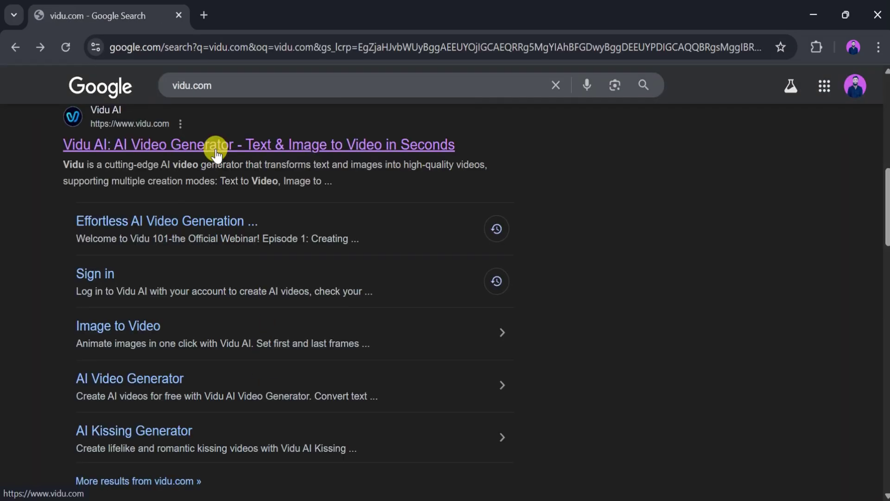
scroll(217, 153, "up", 1)
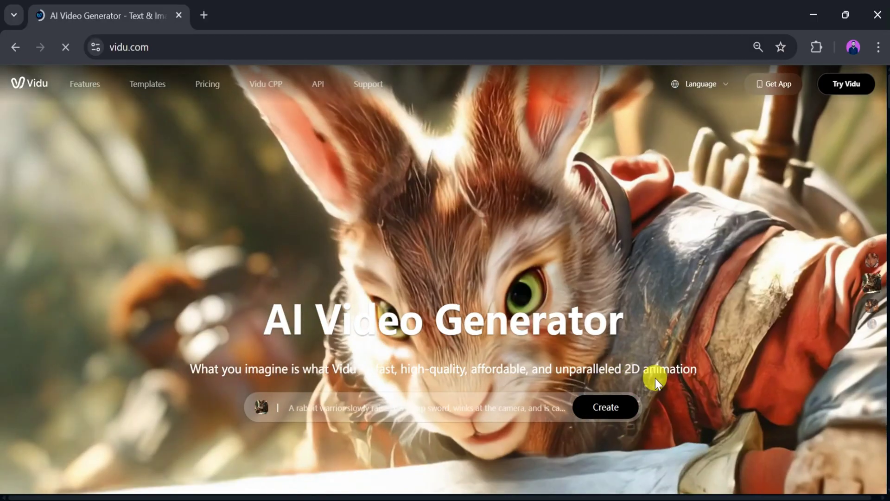
scroll(586, 231, "down", 10)
scroll(585, 230, "up", 3)
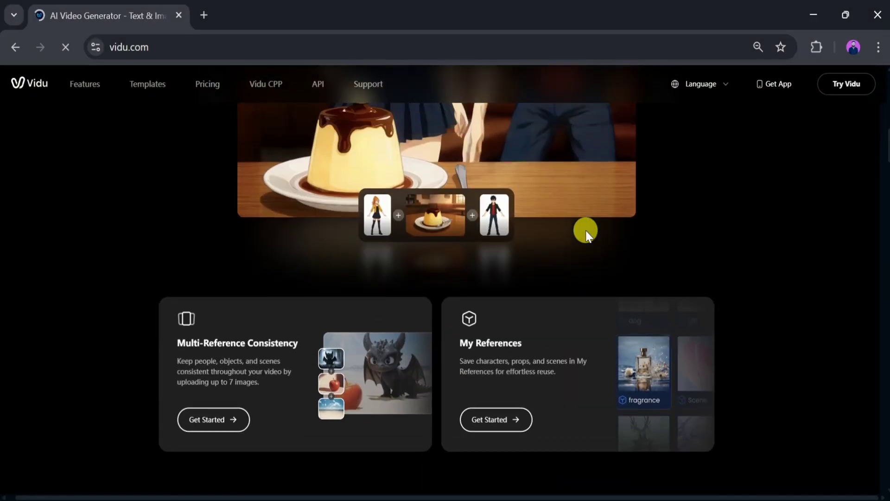
scroll(586, 230, "up", 5)
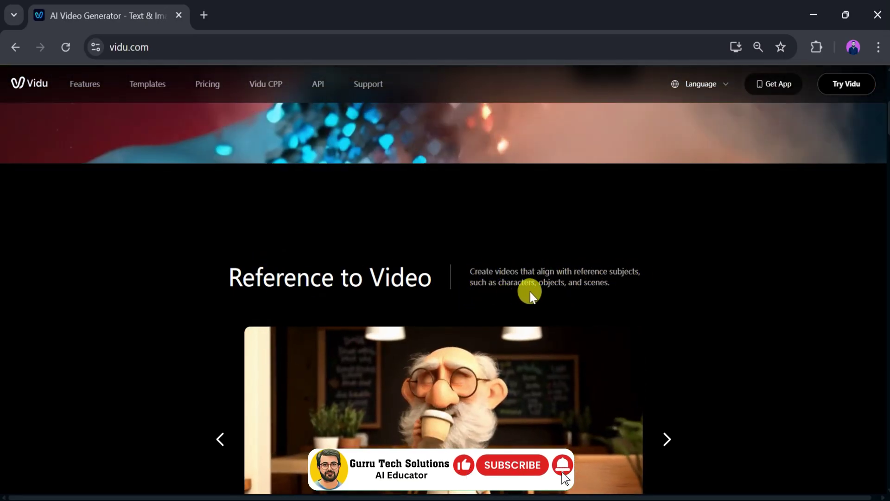
scroll(594, 292, "down", 8)
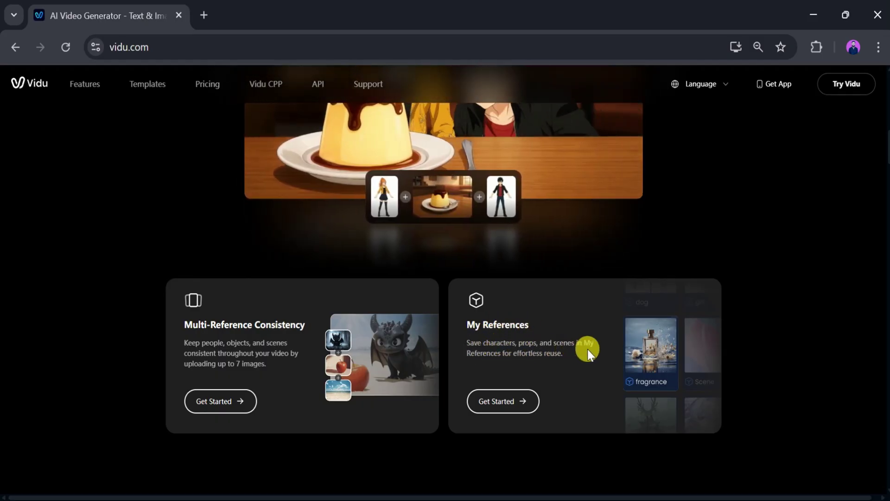
scroll(590, 350, "down", 5)
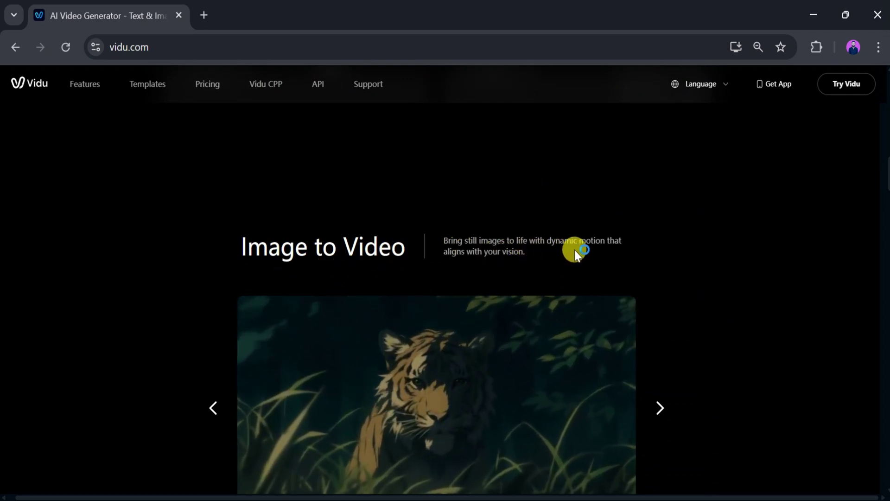
scroll(586, 249, "down", 5)
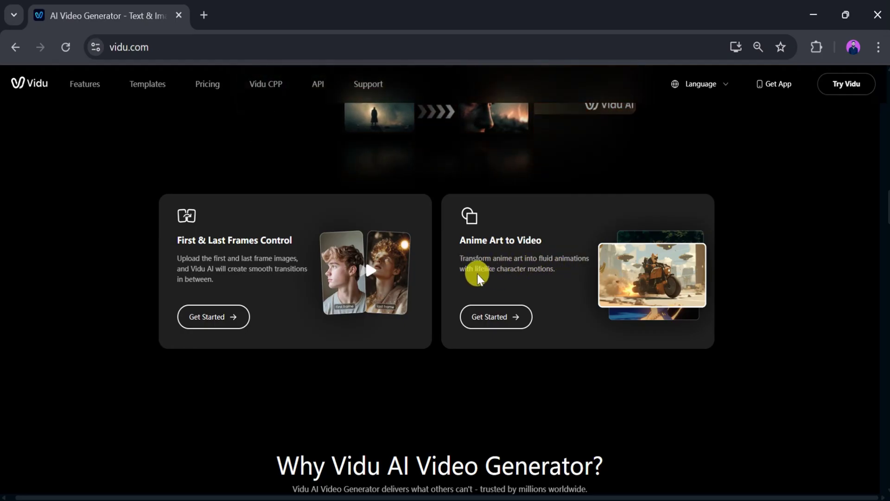
scroll(527, 278, "down", 1)
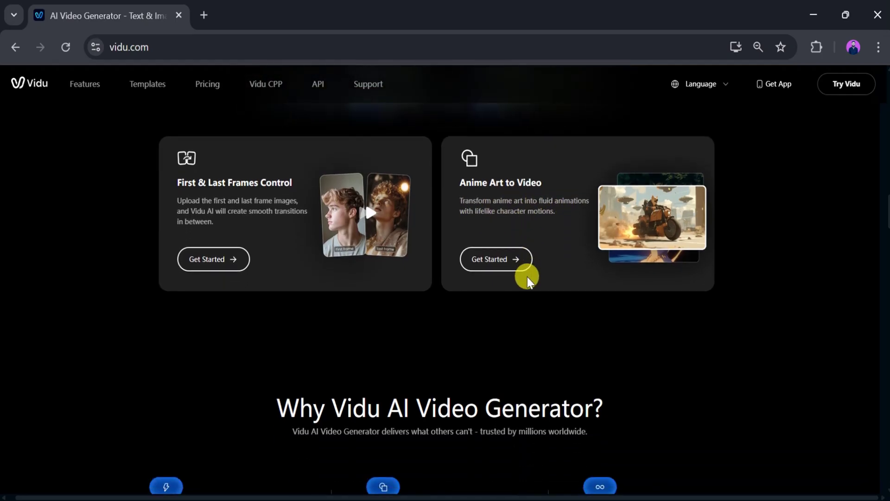
scroll(527, 278, "down", 5)
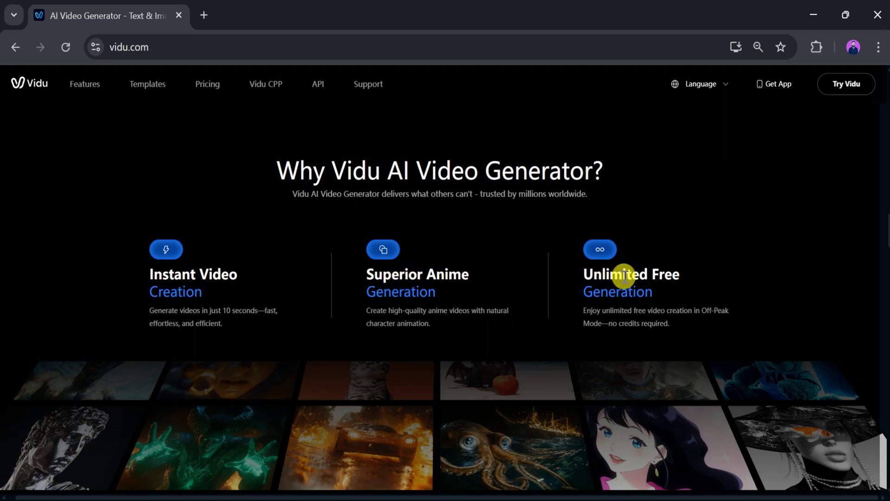
Open vidu.com/create via Try Vidu and browse its Reference, Image and Text to Video tools
left_click(845, 86)
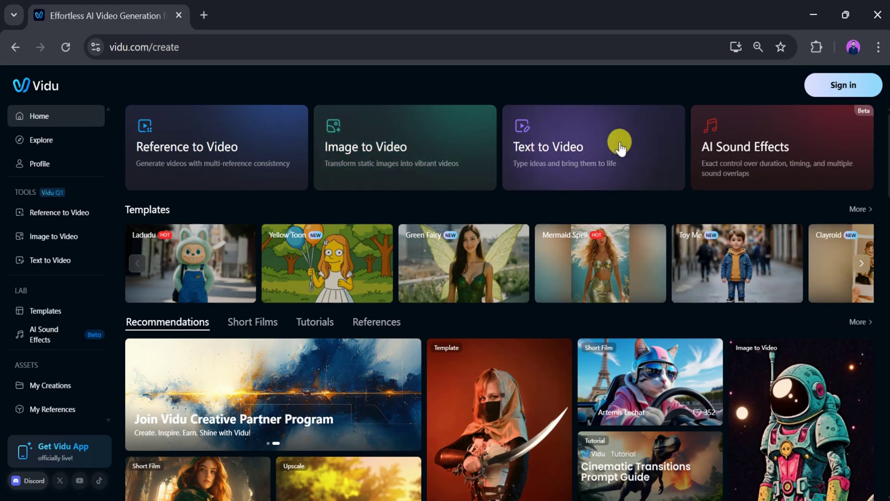
scroll(396, 392, "down", 10)
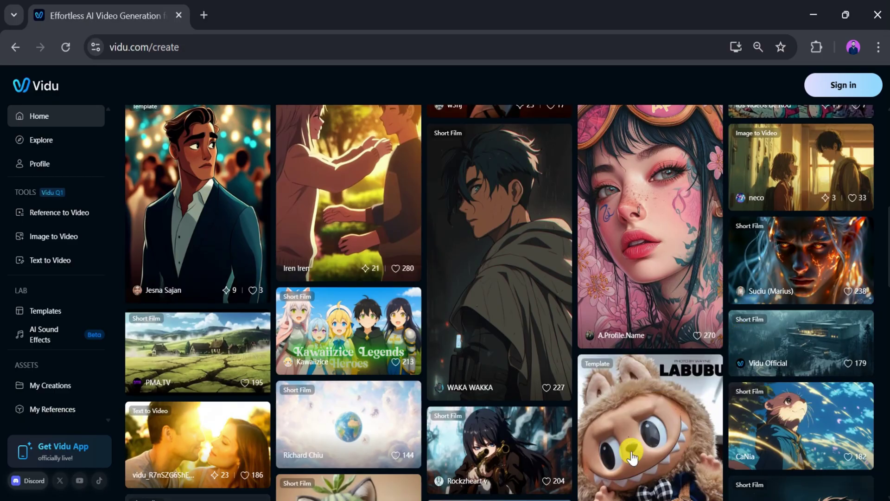
scroll(632, 445, "down", 5)
scroll(632, 452, "up", 10)
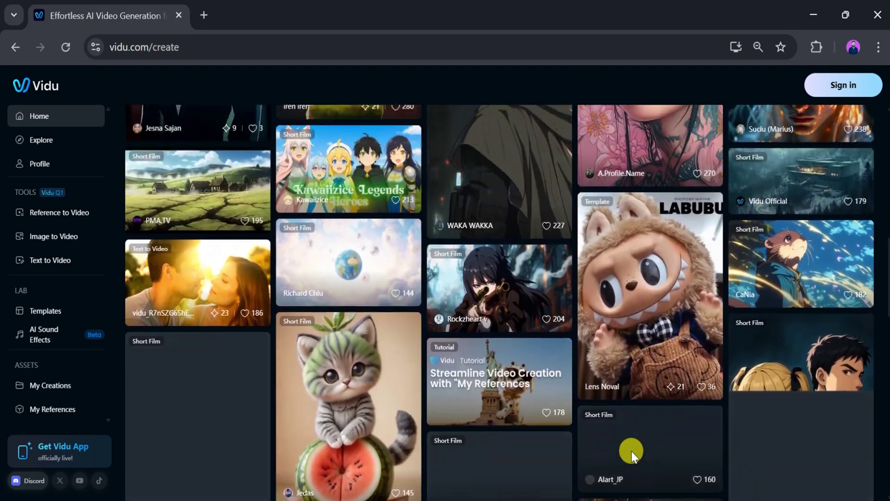
scroll(632, 452, "up", 2)
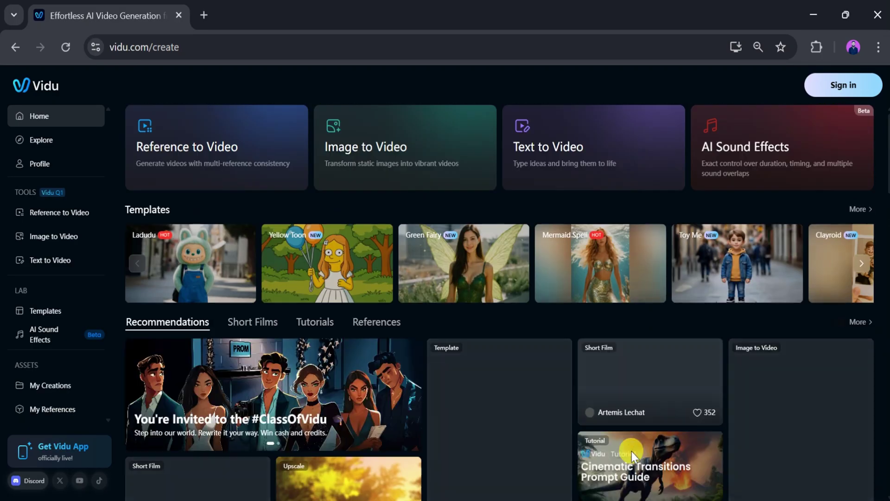
Log in to Vidu with a Google account to reach Reference to Video
left_click(834, 88)
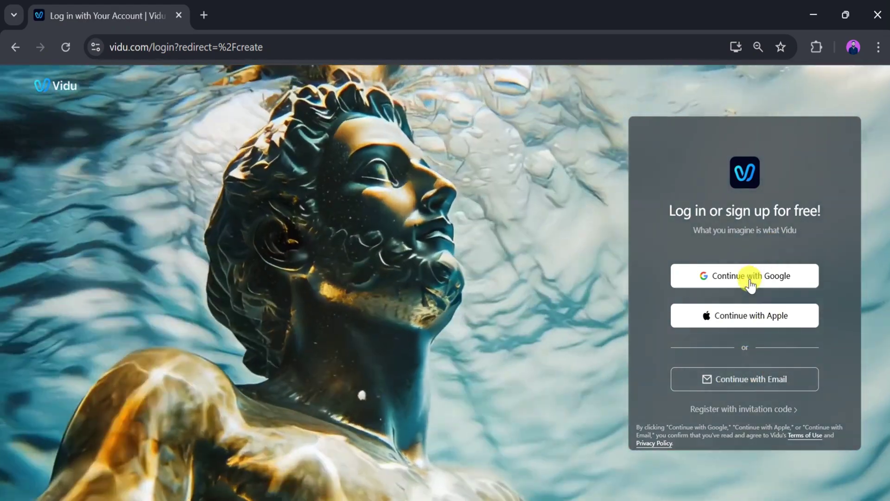
left_click(749, 279)
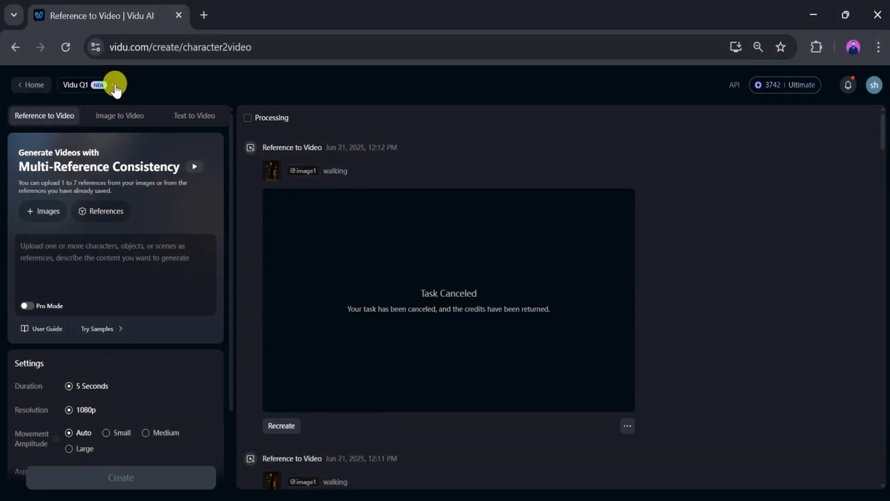
left_click(115, 86)
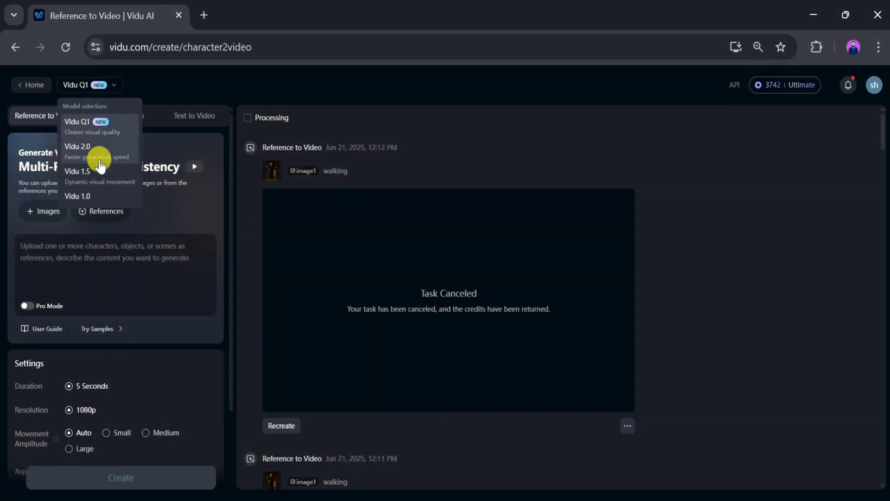
left_click(112, 127)
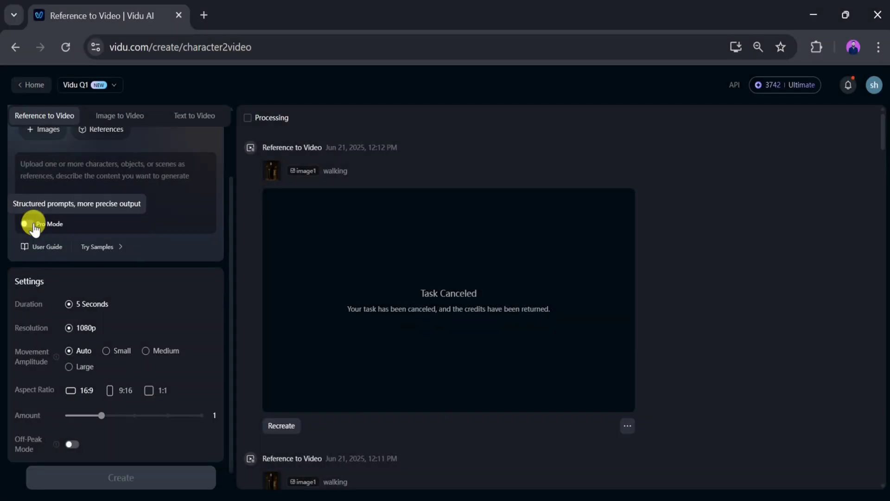
left_click(33, 225)
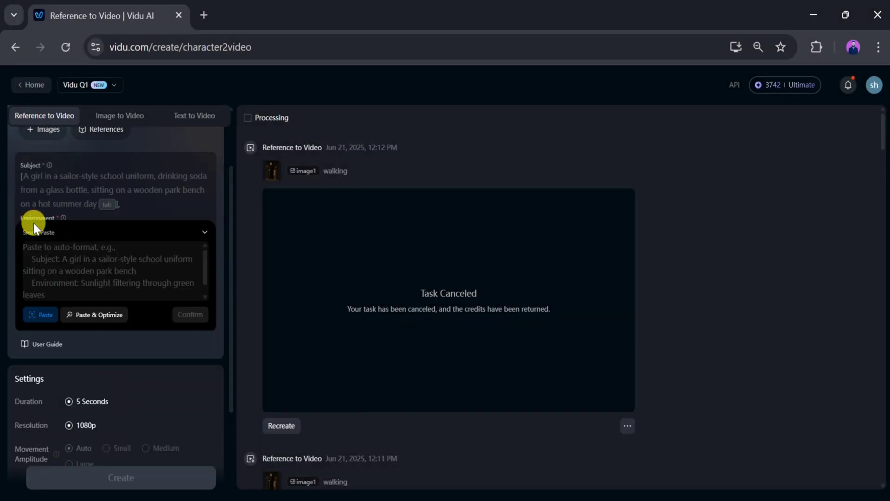
left_click(31, 367)
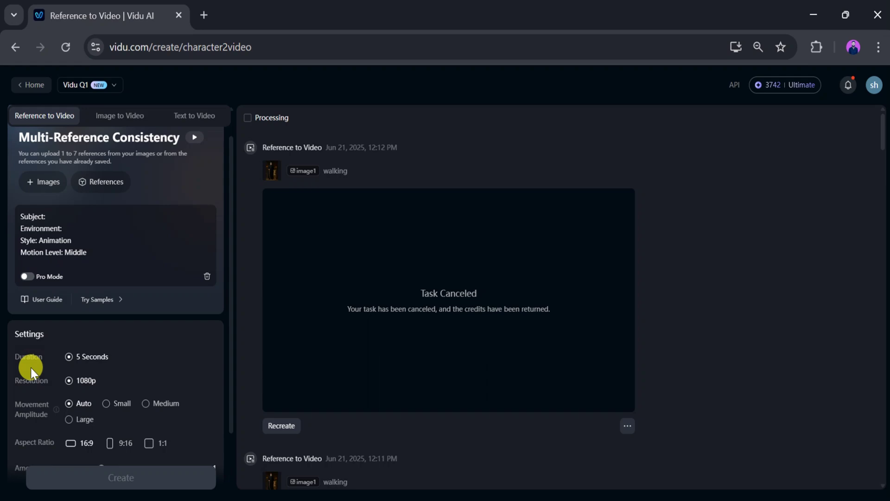
scroll(106, 284, "down", 2)
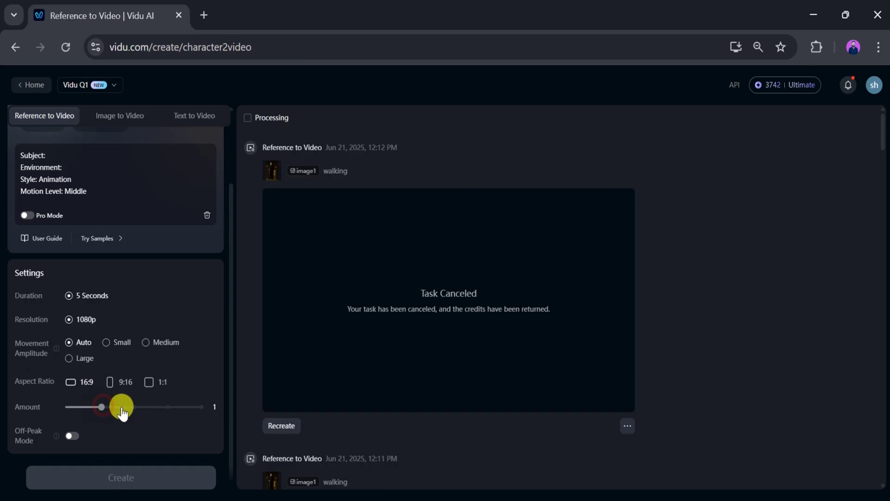
Upload BvbHcM7u from Downloads as reference image1 and enter a walking-in-village prompt
scroll(52, 218, "up", 2)
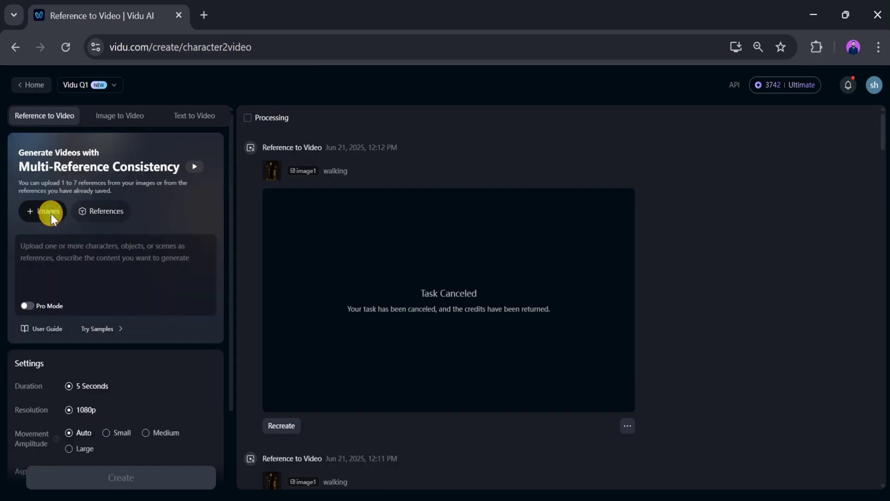
left_click(49, 212)
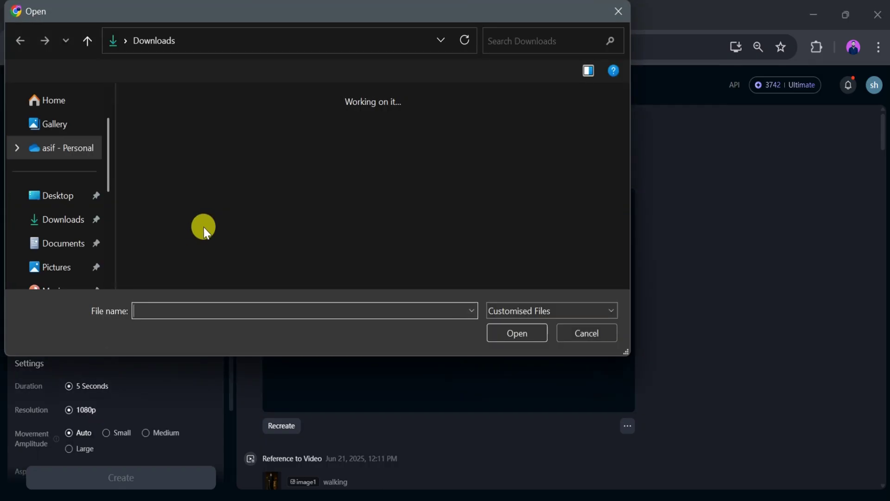
left_click(435, 204)
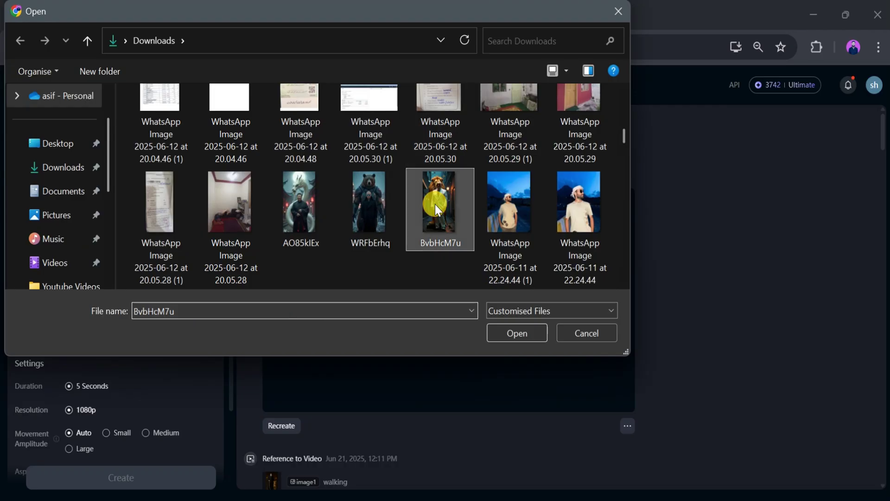
left_click(536, 333)
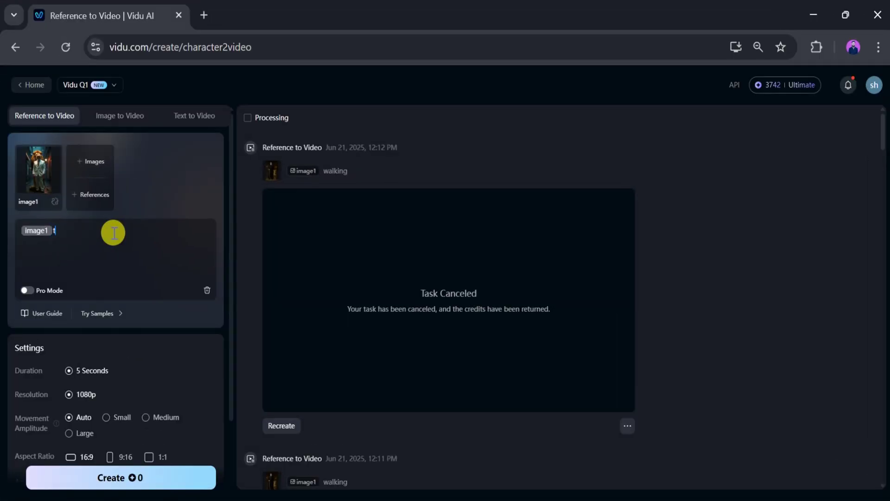
type("p walking in village")
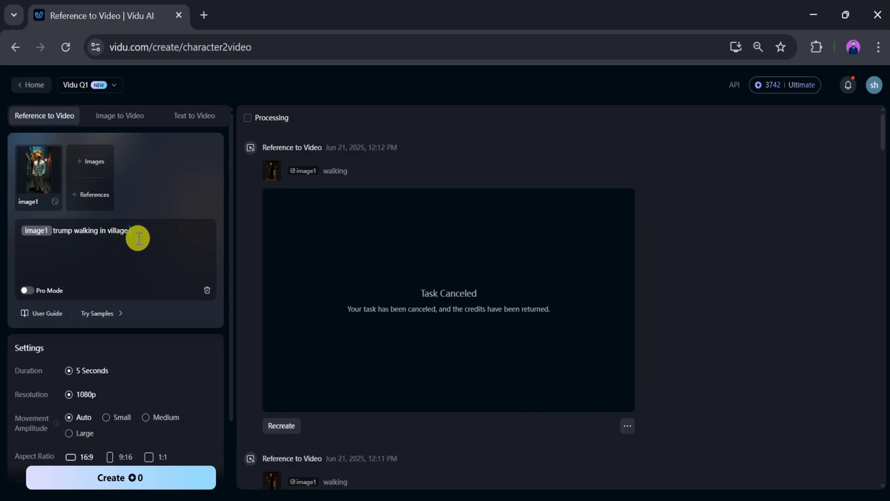
type("rn")
scroll(136, 235, "down", 2)
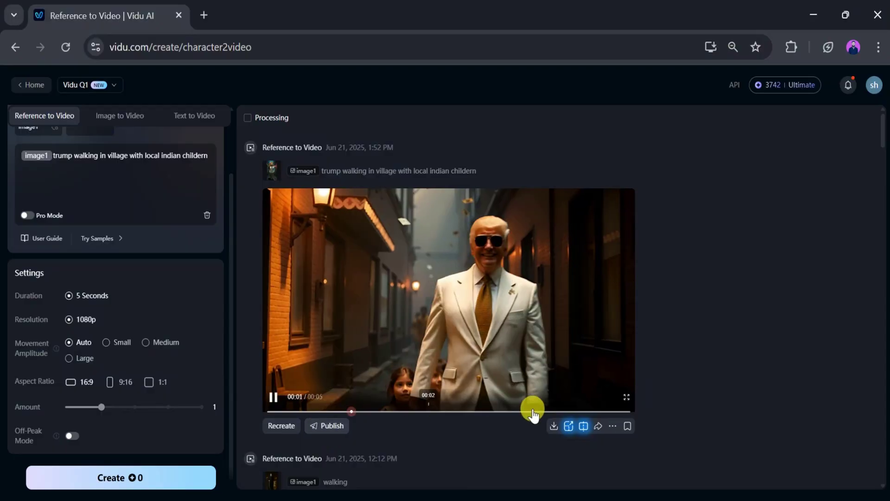
Download the village clip without a watermark and open the 3.9 MB file
mouse_move(551, 426)
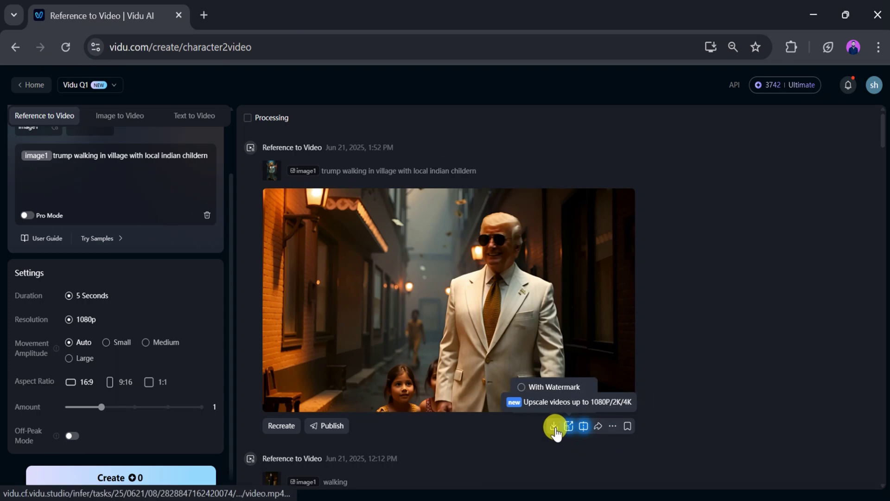
left_click(556, 429)
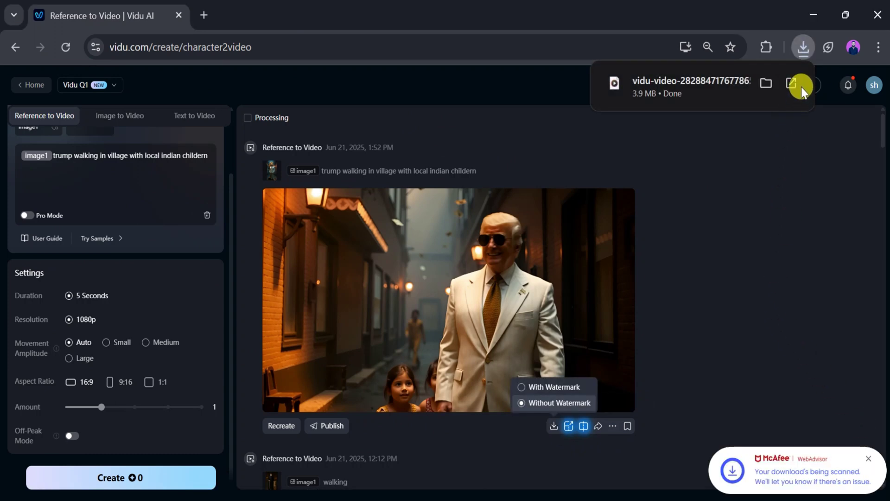
left_click(794, 82)
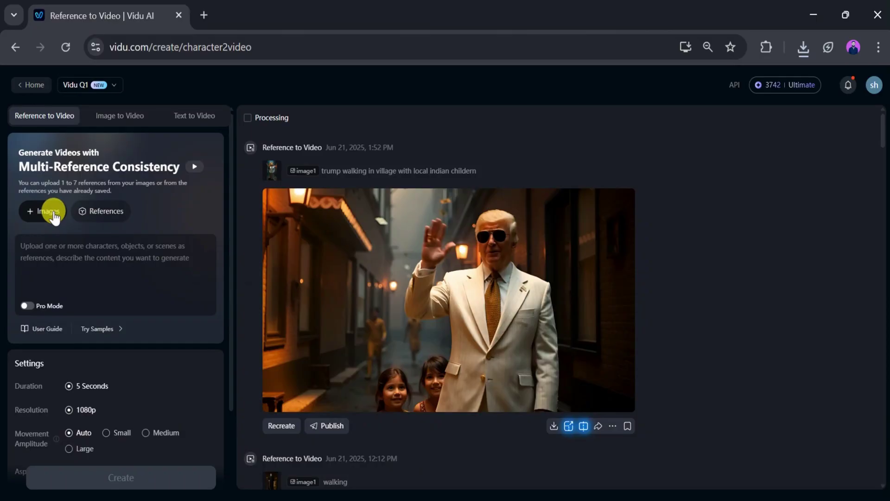
Reload BvbHcM7u as image1 and prompt the man walking with Russian children in a street
left_click(55, 214)
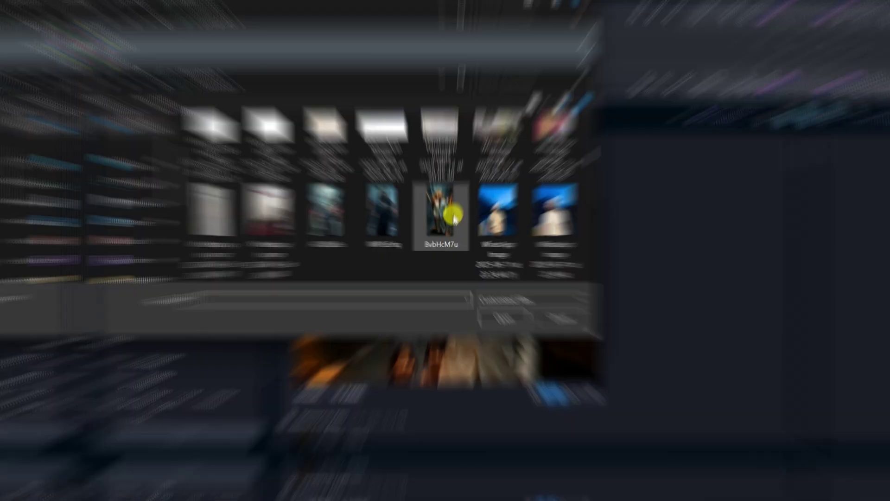
left_click(454, 207)
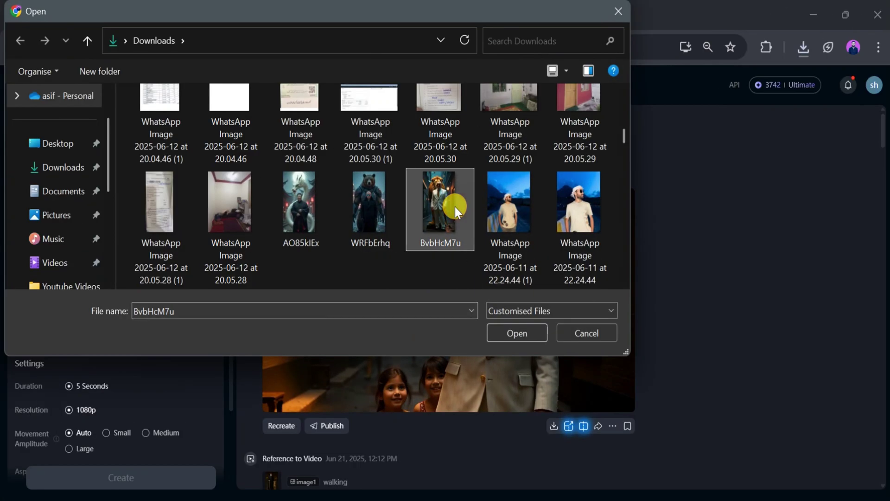
left_click(517, 332)
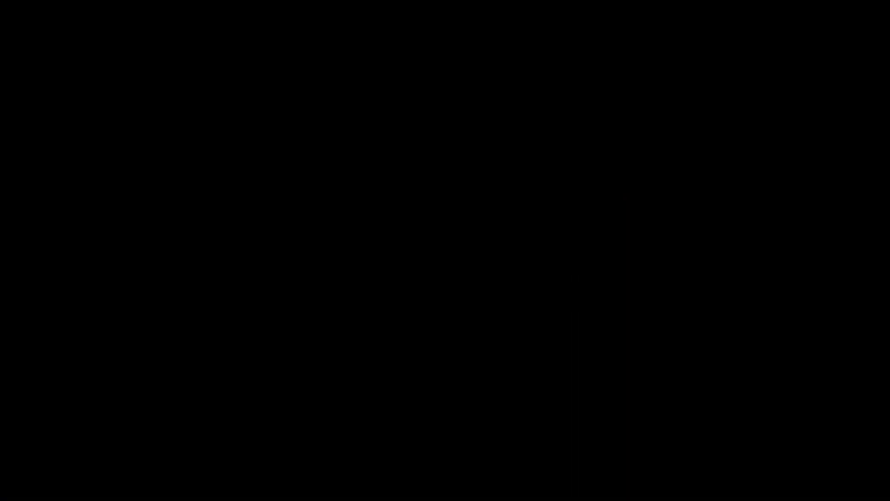
type("trump is walking with Russain childern in")
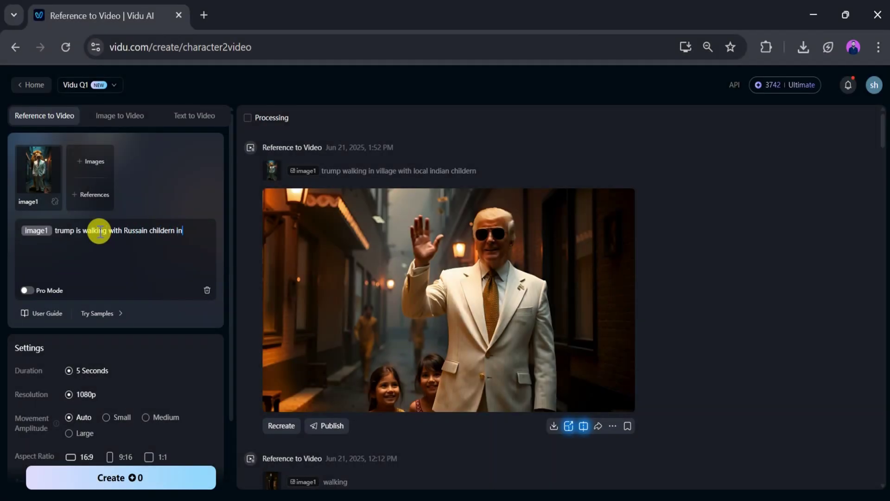
type(" street of mascow")
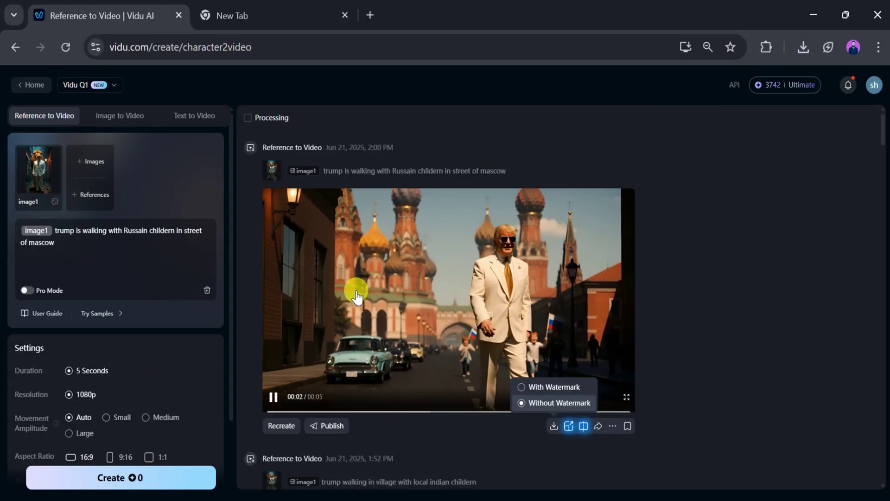
Download the Moscow street clip without a watermark, then scroll back through the results
left_click(738, 299)
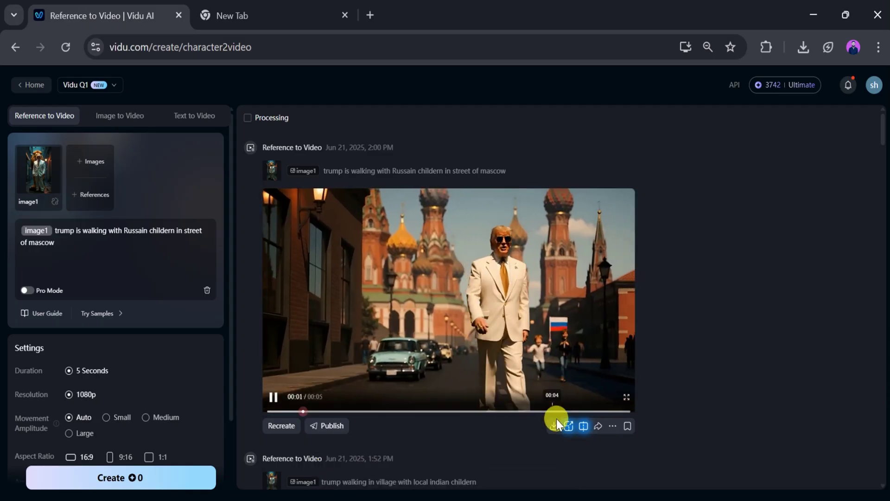
mouse_move(555, 427)
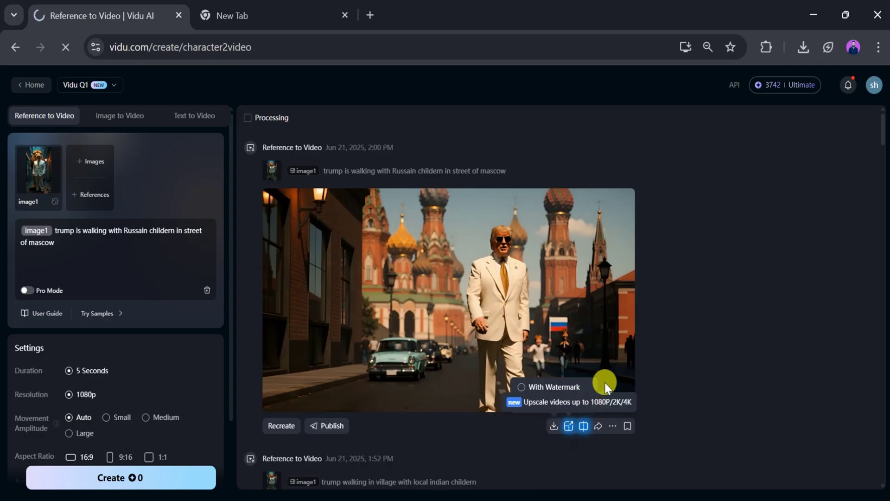
left_click(598, 401)
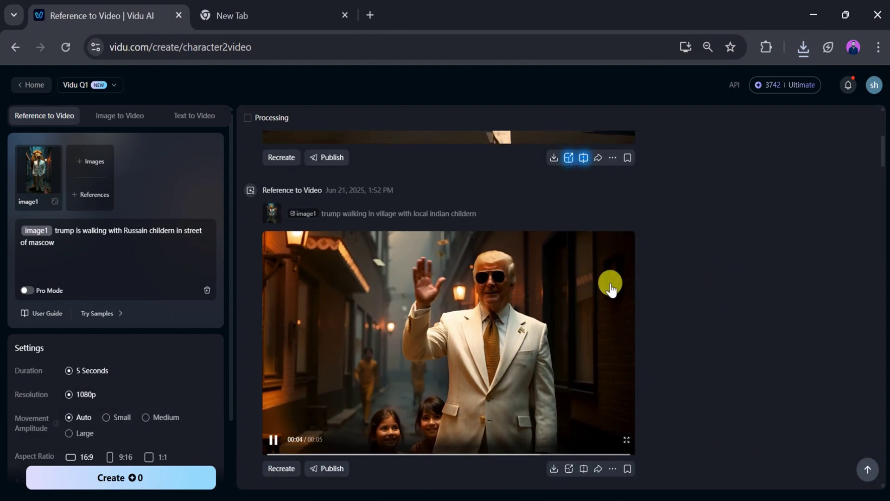
scroll(681, 250, "up", 3)
scroll(681, 249, "up", 2)
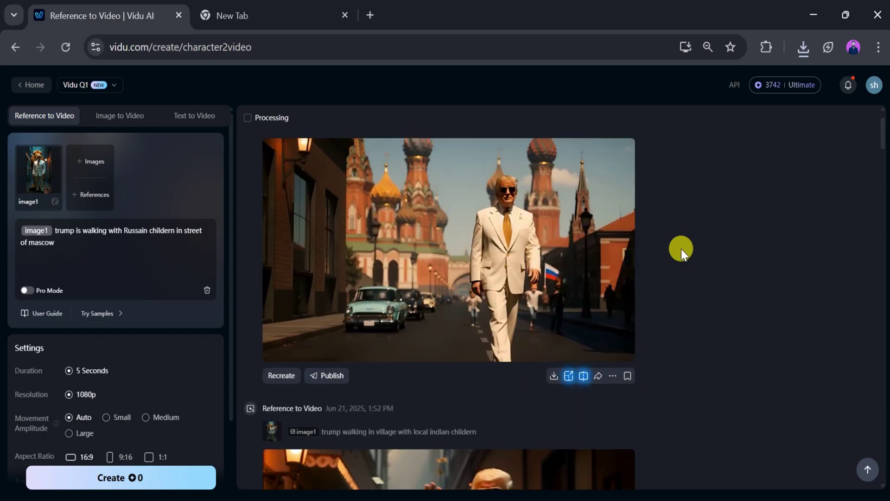
scroll(681, 249, "up", 1)
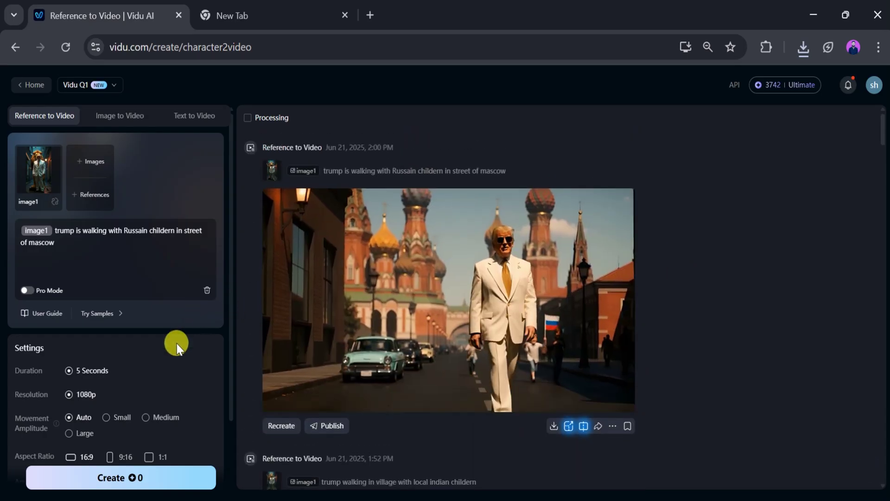
scroll(176, 344, "down", 2)
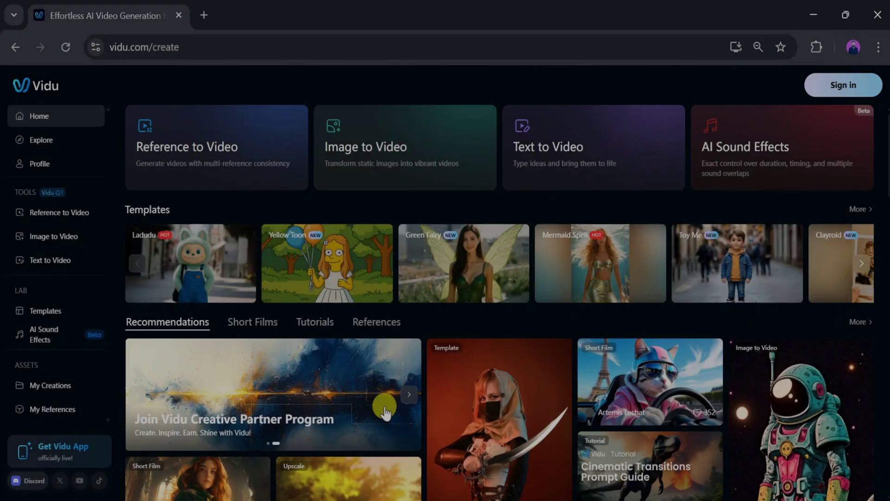
scroll(384, 413, "down", 3)
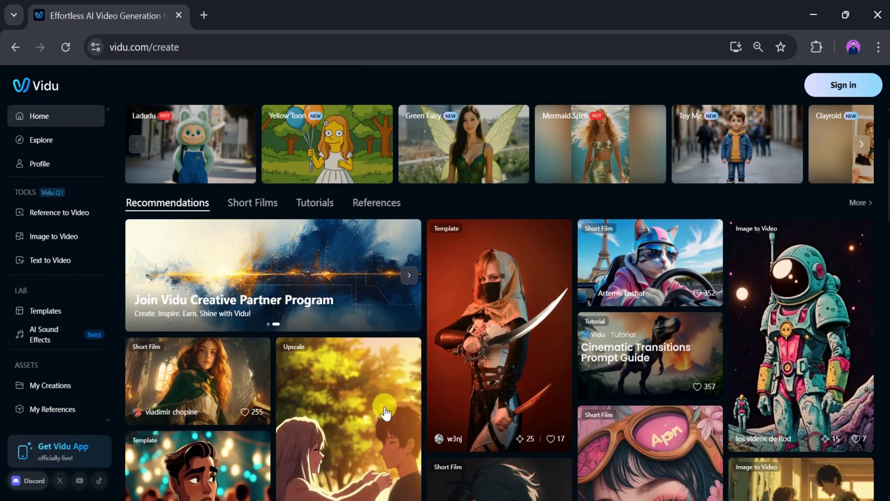
scroll(385, 412, "down", 3)
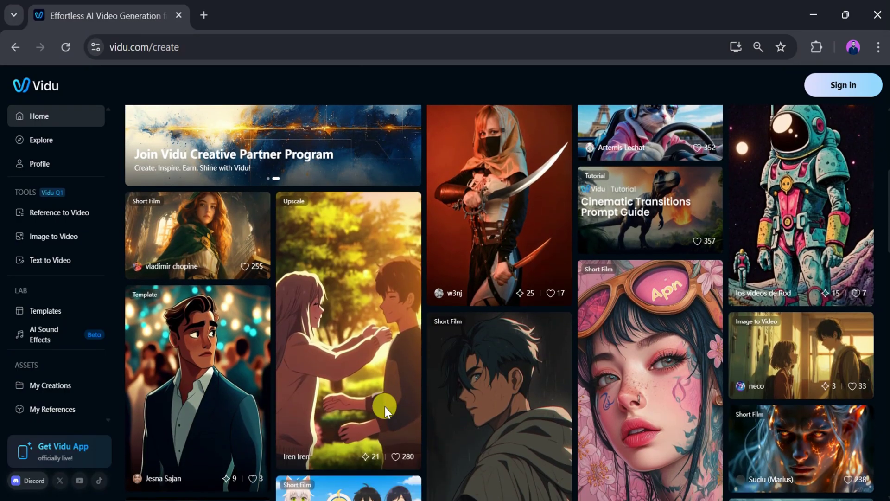
scroll(385, 412, "down", 4)
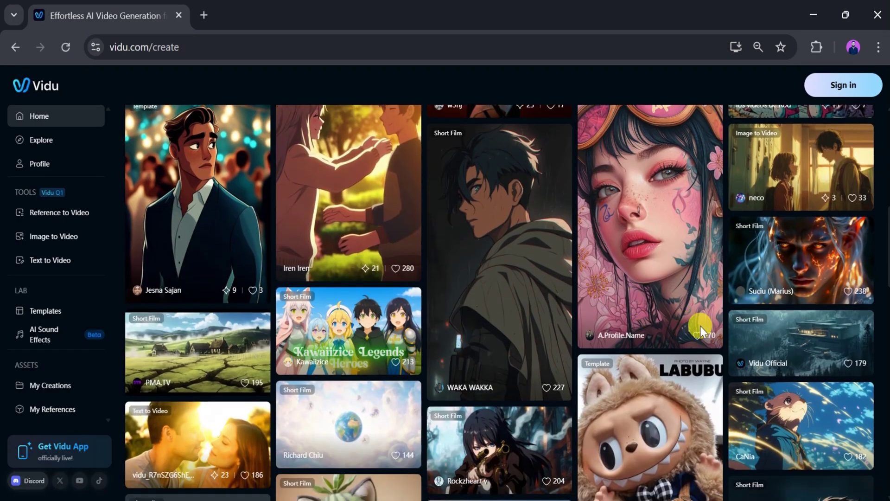
scroll(630, 452, "down", 5)
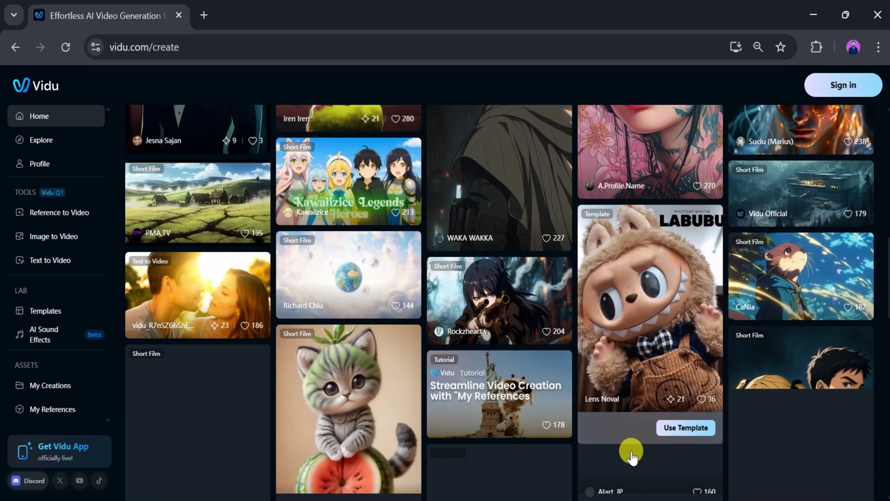
scroll(632, 457, "down", 2)
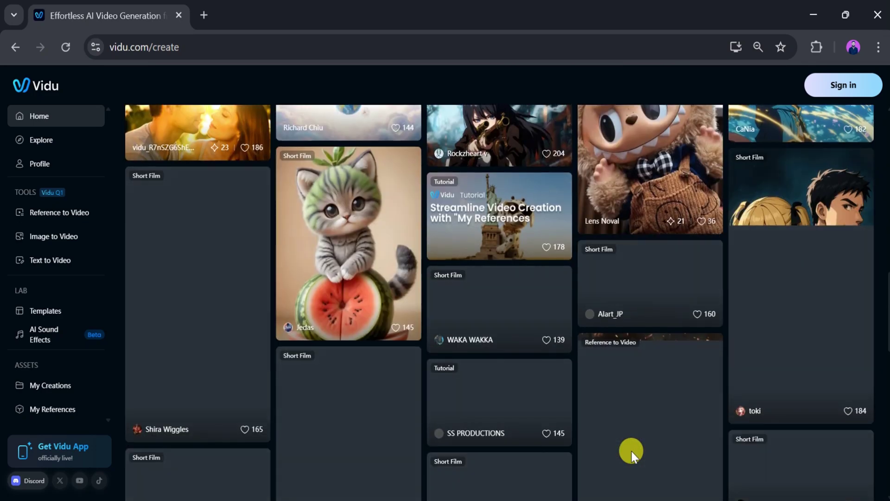
scroll(632, 458, "up", 2)
scroll(631, 451, "up", 10)
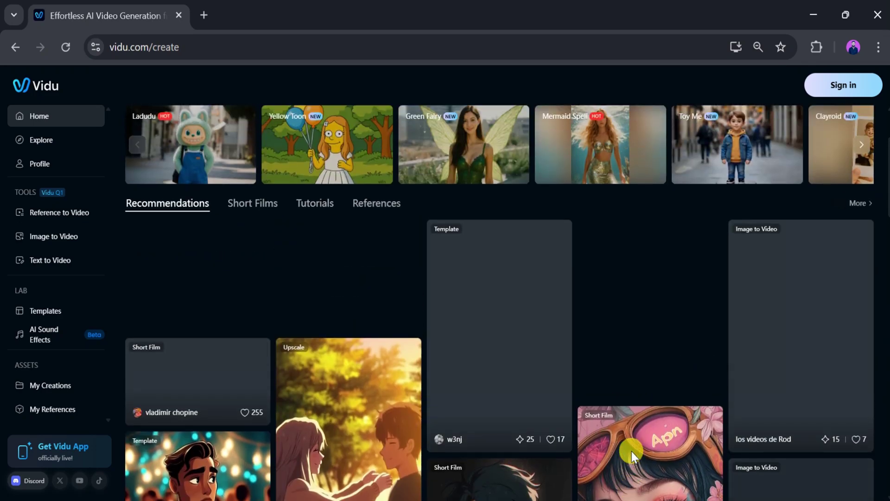